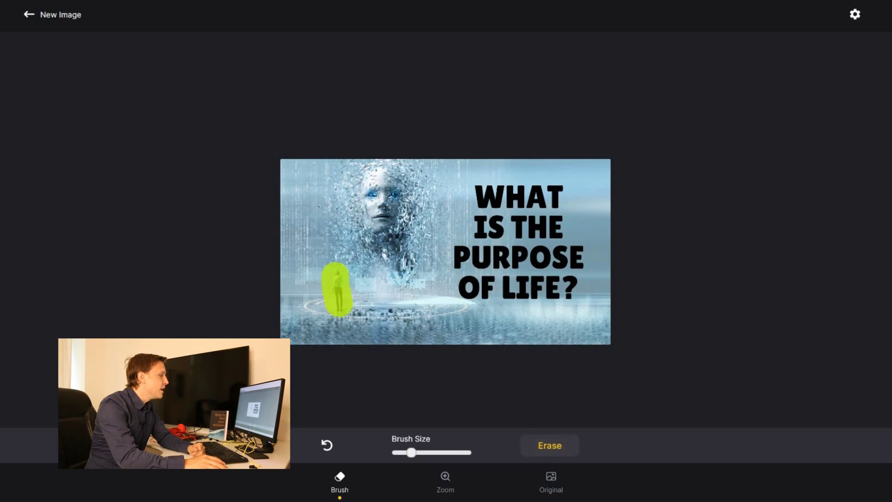
Erase the masked figure on the left of the 'What is the purpose of life?' image.
left_click(549, 446)
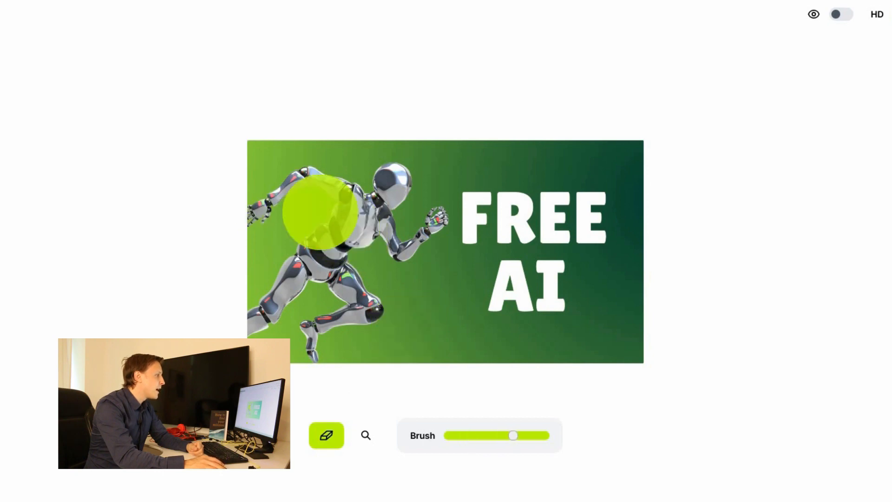
Brush over the running robot and the word FREE to remove them.
mouse_move(251, 210)
left_mouse_down()
mouse_move(376, 182)
mouse_move(418, 230)
mouse_move(390, 265)
left_mouse_up()
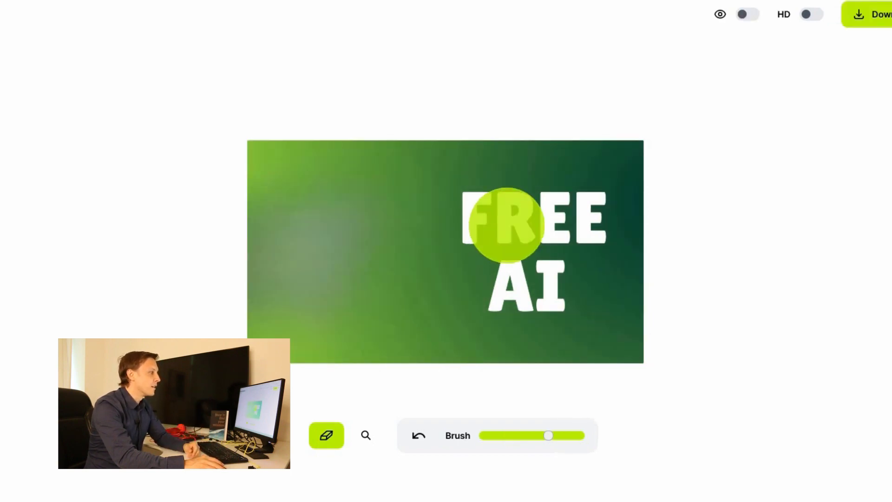
mouse_move(502, 224)
left_mouse_down()
mouse_move(642, 195)
mouse_move(529, 299)
mouse_move(575, 278)
left_mouse_up()
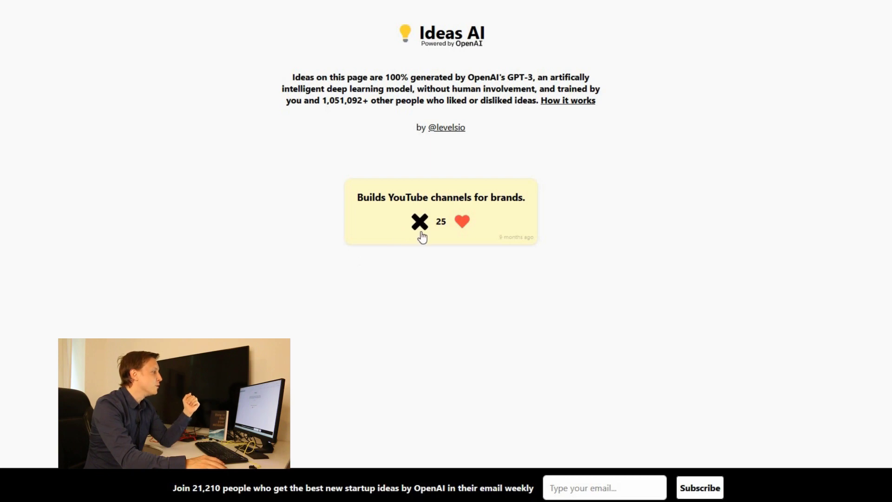
Dislike the 'Builds YouTube channels for brands' idea to load a new one.
left_click(420, 222)
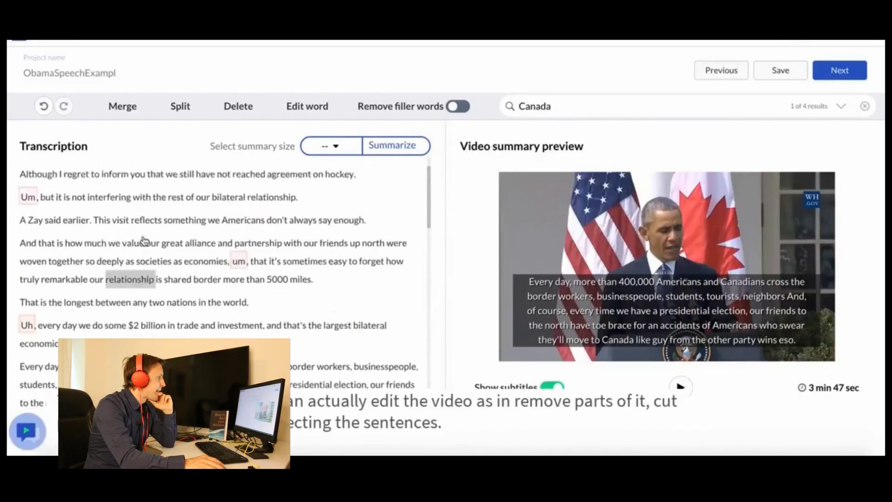
Select the transcript sentence about not reaching agreement on hockey.
left_click(144, 237)
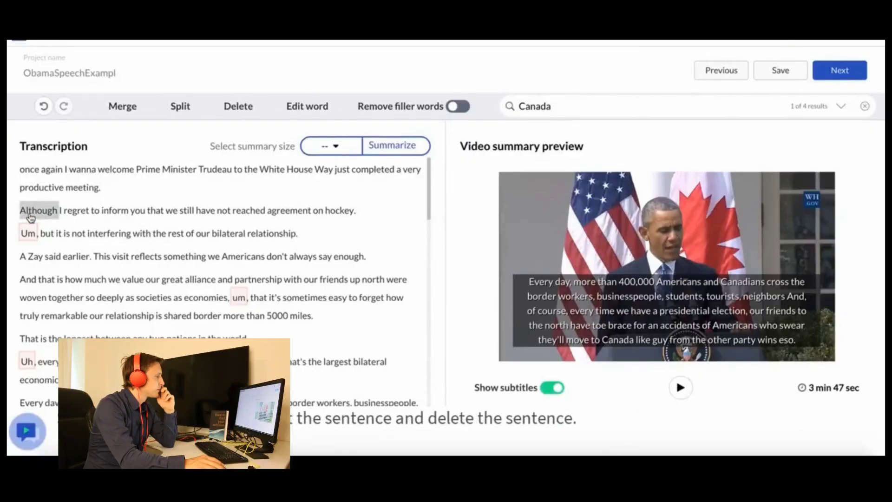
left_click_drag(27, 210, 359, 210)
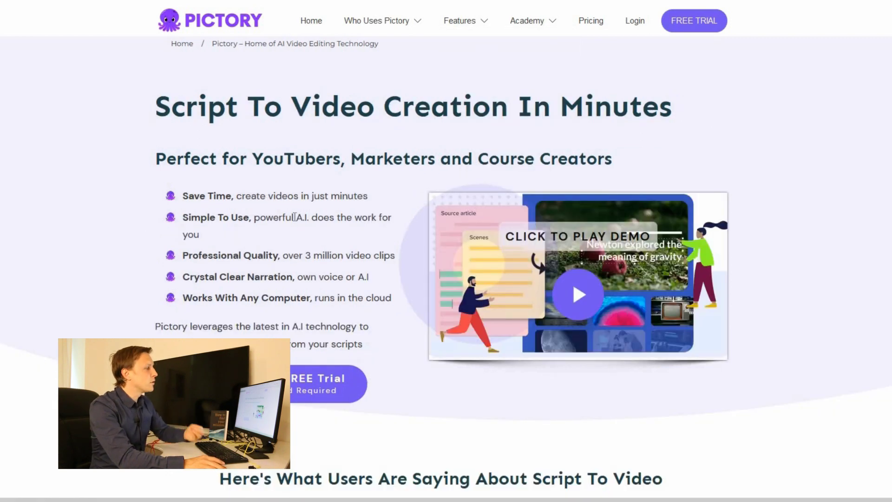
Play the Script To Video demo on Pictory's feature page.
left_click(578, 296)
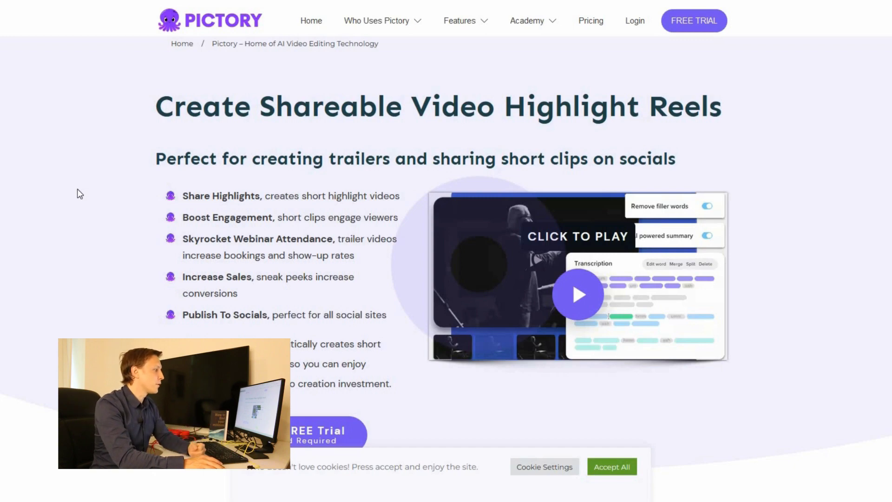
scroll(90, 159, "down", 3)
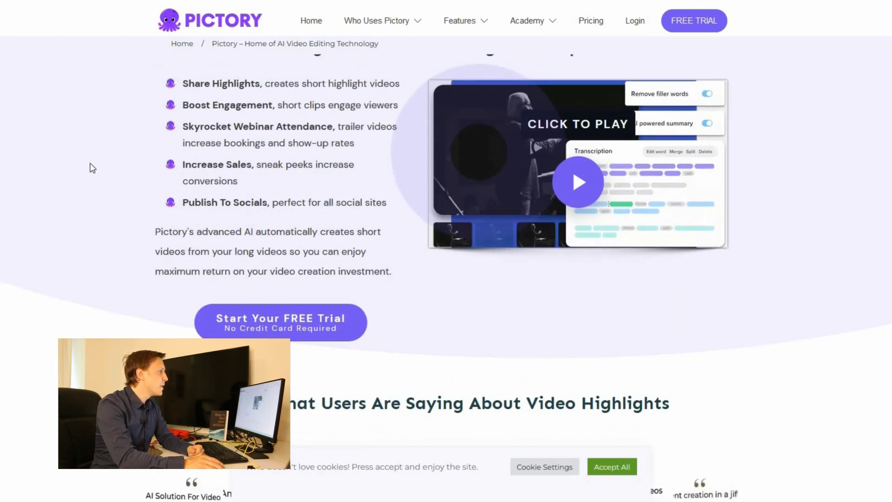
scroll(91, 159, "down", 3)
scroll(78, 165, "down", 3)
scroll(77, 165, "down", 3)
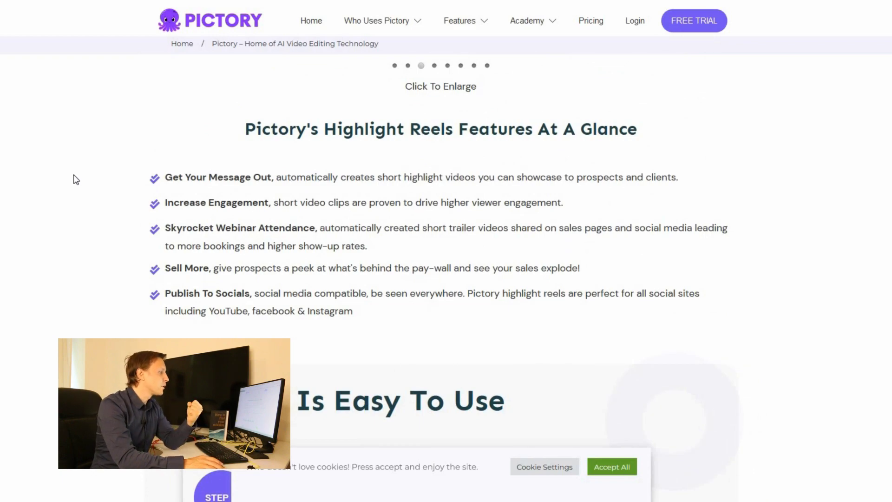
scroll(73, 179, "down", 5)
scroll(73, 178, "down", 3)
scroll(73, 178, "up", 5)
scroll(73, 179, "up", 8)
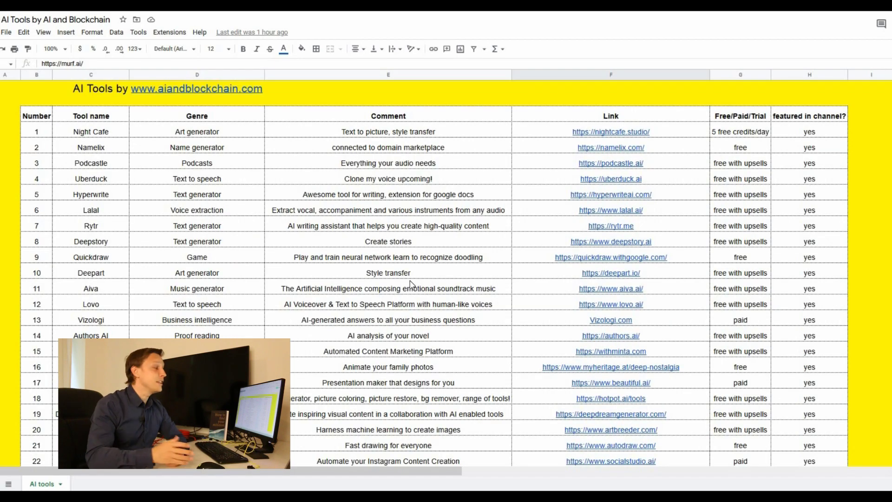
scroll(434, 248, "down", 1)
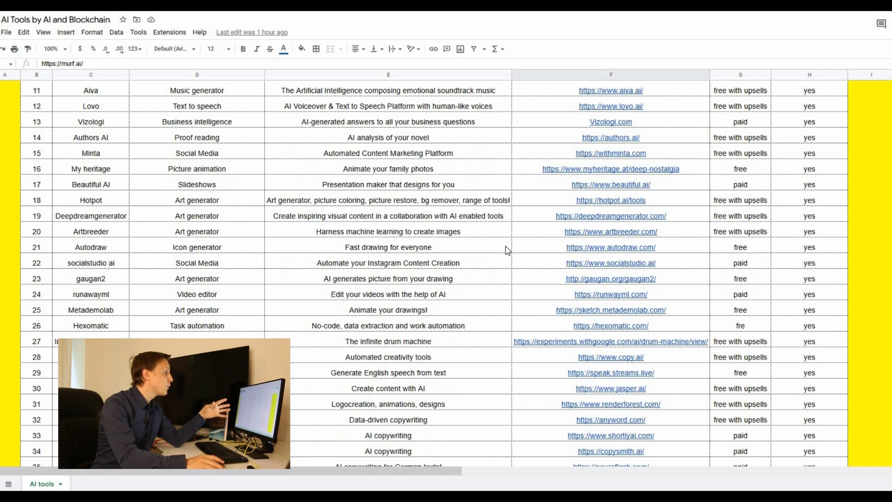
scroll(465, 247, "down", 3)
scroll(446, 255, "down", 2)
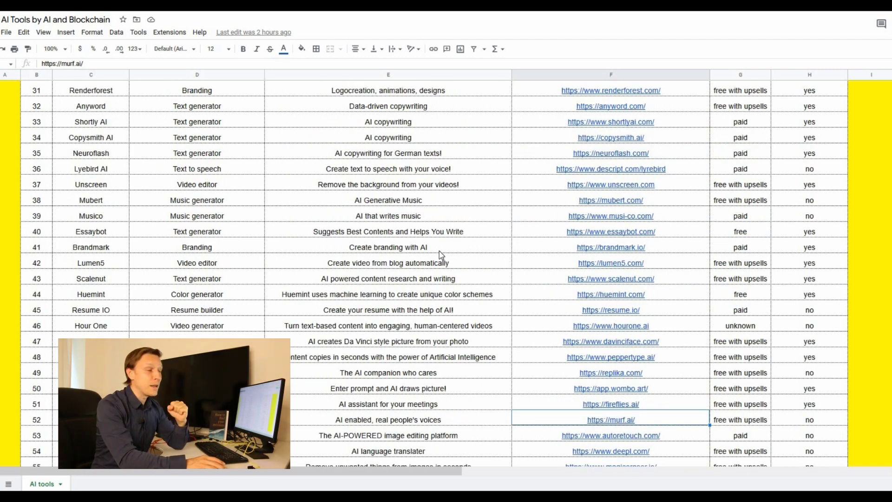
scroll(440, 254, "down", 2)
scroll(418, 259, "up", 9)
scroll(409, 268, "up", 2)
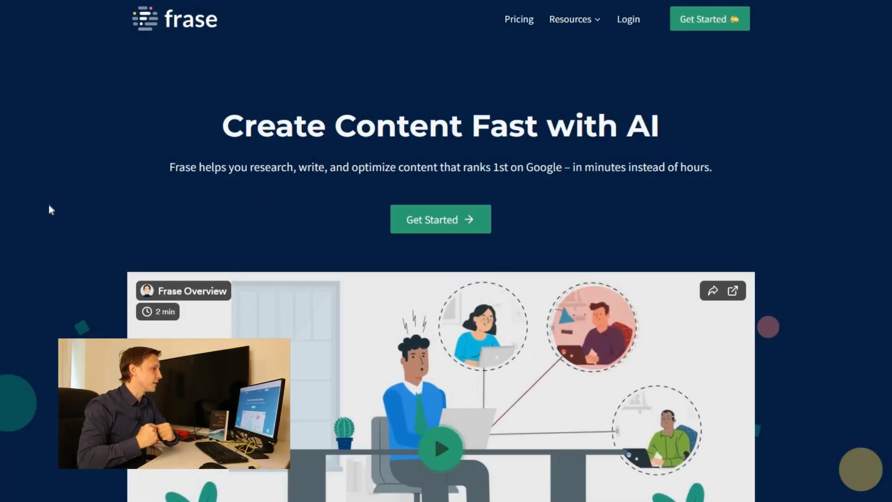
scroll(49, 205, "down", 3)
scroll(48, 206, "down", 3)
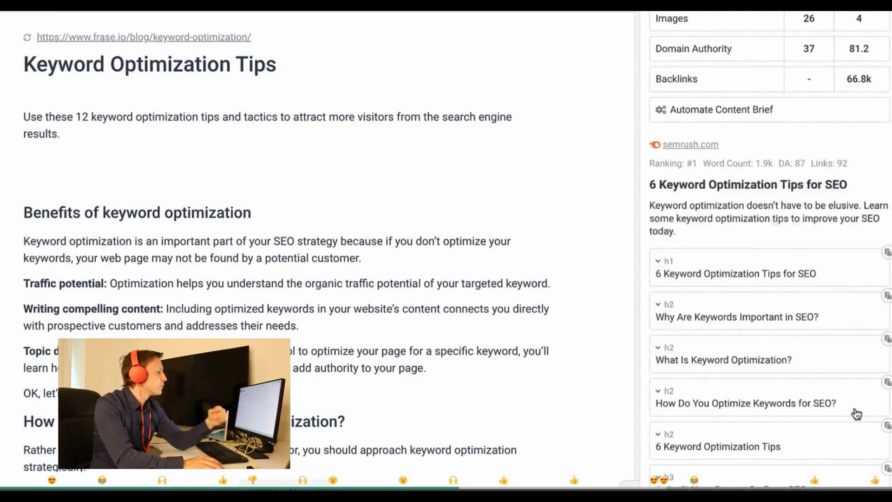
scroll(856, 414, "down", 3)
scroll(855, 414, "down", 2)
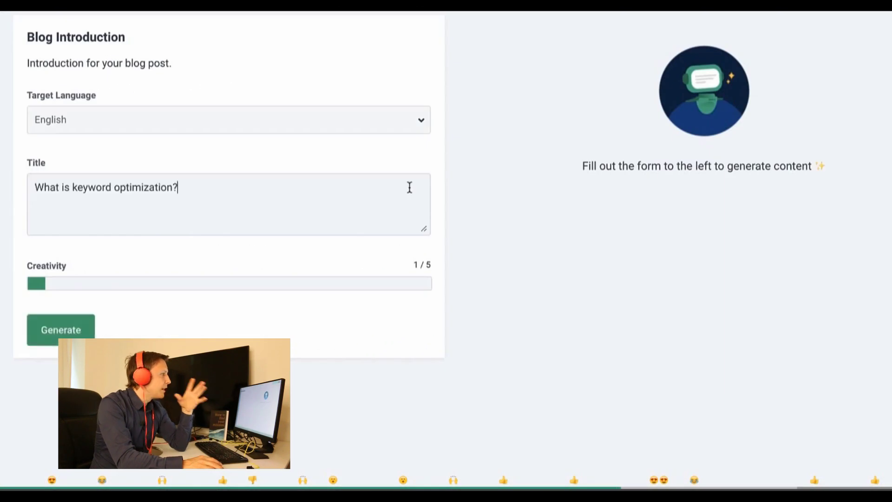
Generate a blog introduction for 'What is keyword optimization?'.
left_click(86, 332)
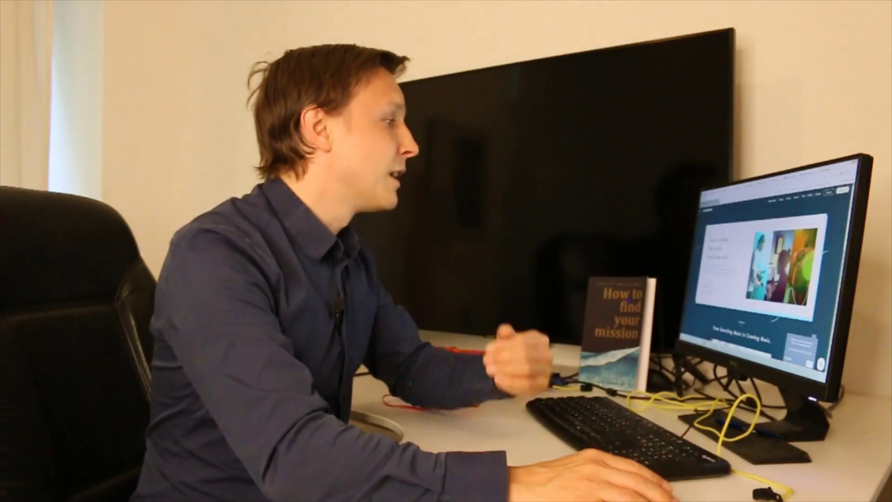
scroll(767, 265, "down", 3)
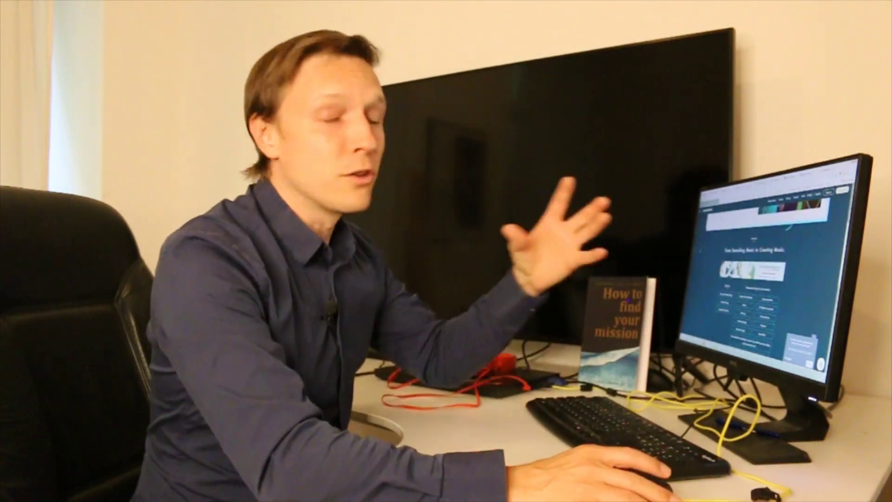
scroll(767, 279, "down", 3)
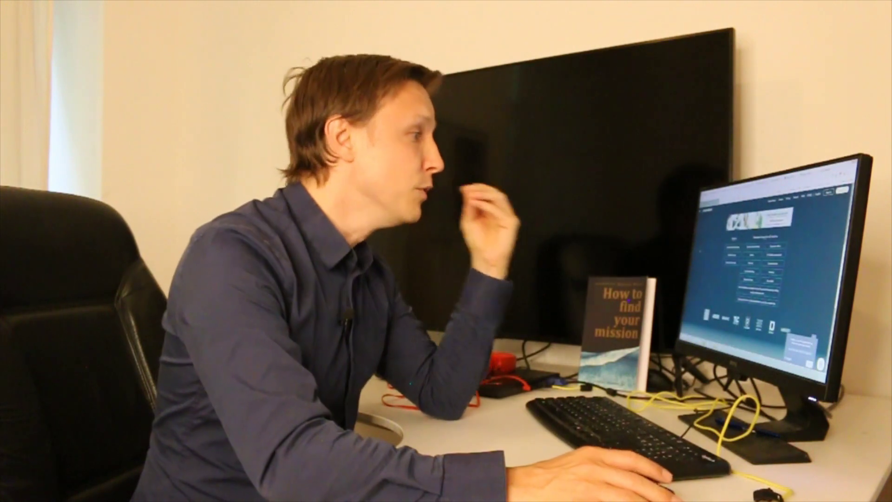
scroll(767, 279, "down", 3)
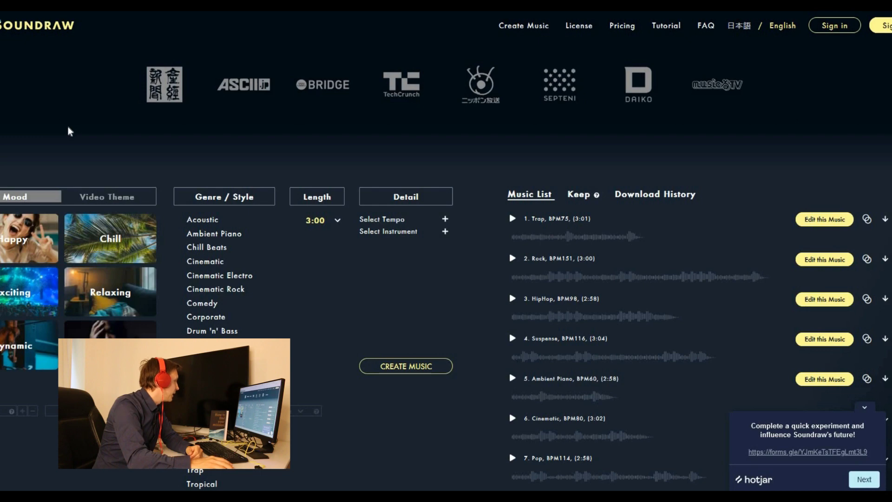
Add a mood tile and create the Drum 'n' Bass track list.
left_click(110, 247)
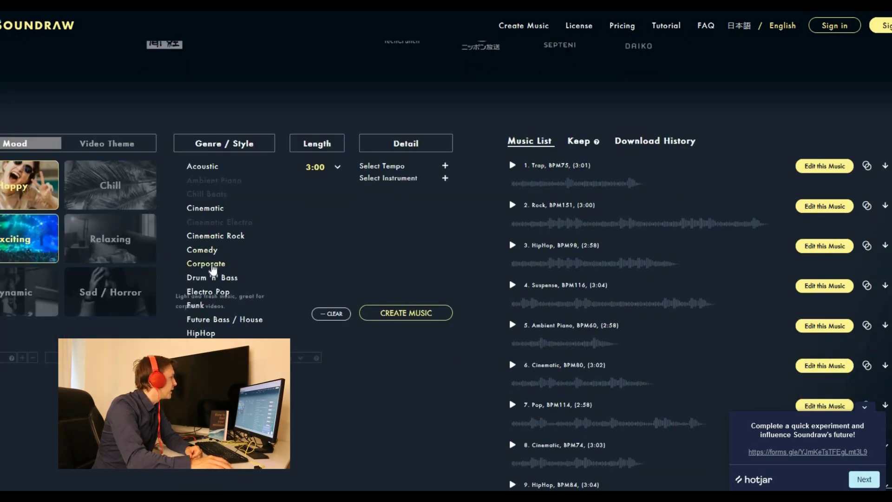
left_click(406, 312)
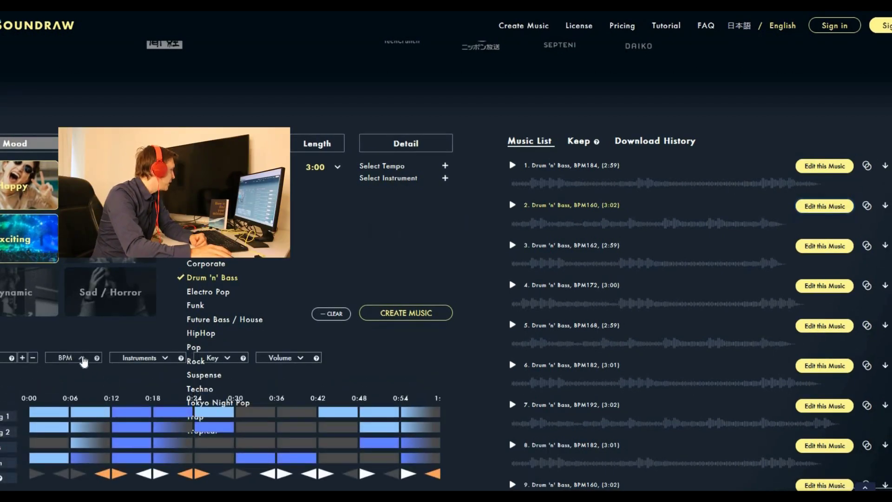
Show and hide the track's per-instrument volume sliders, then check the instrument options.
left_click(293, 358)
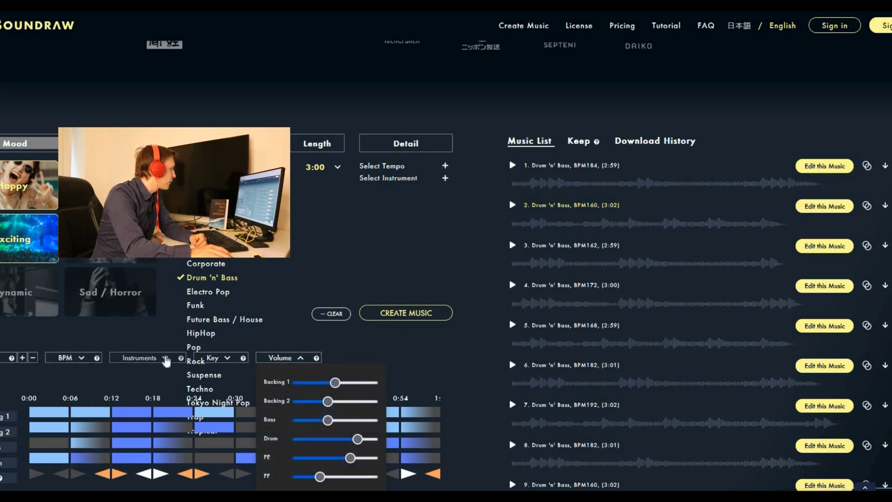
left_click(143, 357)
left_click(456, 241)
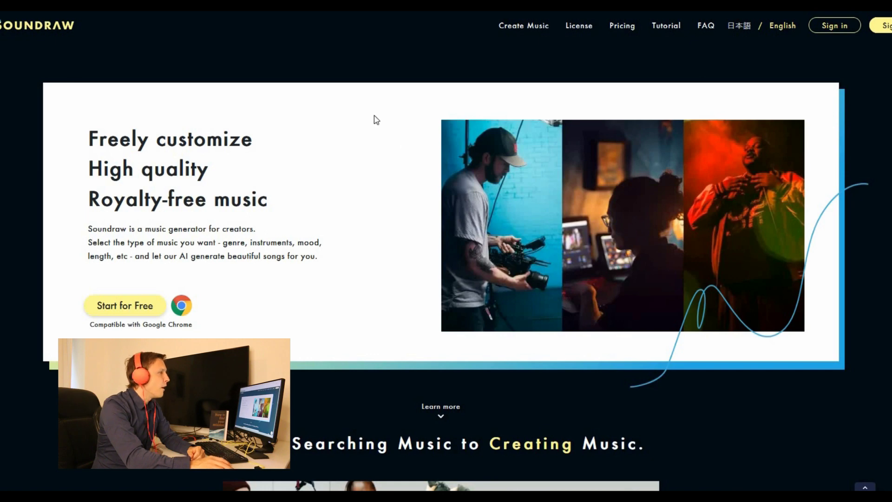
View Soundraw's pricing page with the Personal Plan.
left_click(622, 26)
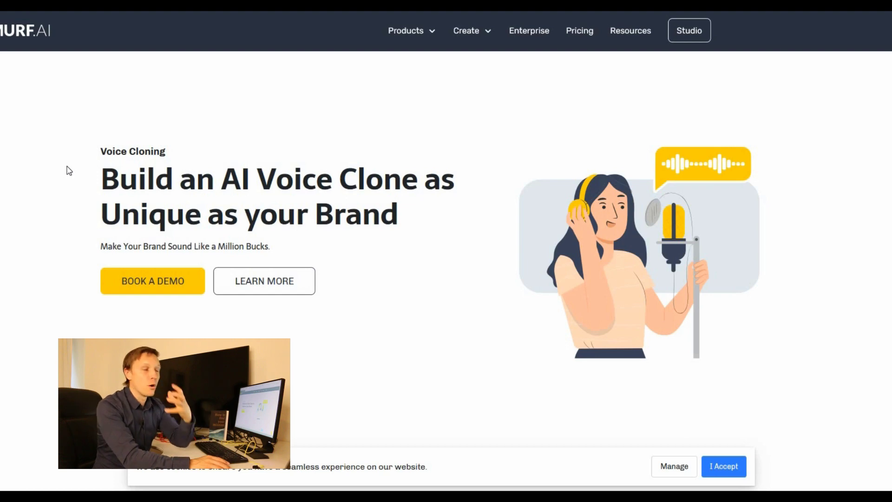
scroll(70, 170, "down", 5)
scroll(90, 185, "down", 5)
scroll(91, 184, "up", 5)
Go back to the Murf.ai text-to-speech homepage with alt+Left.
key("alt+Left")
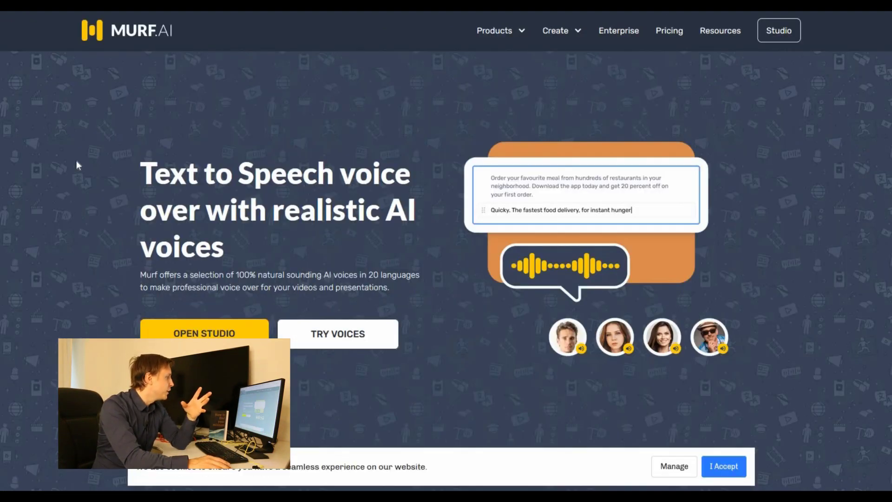
scroll(74, 161, "down", 1)
scroll(209, 140, "down", 4)
scroll(316, 102, "down", 5)
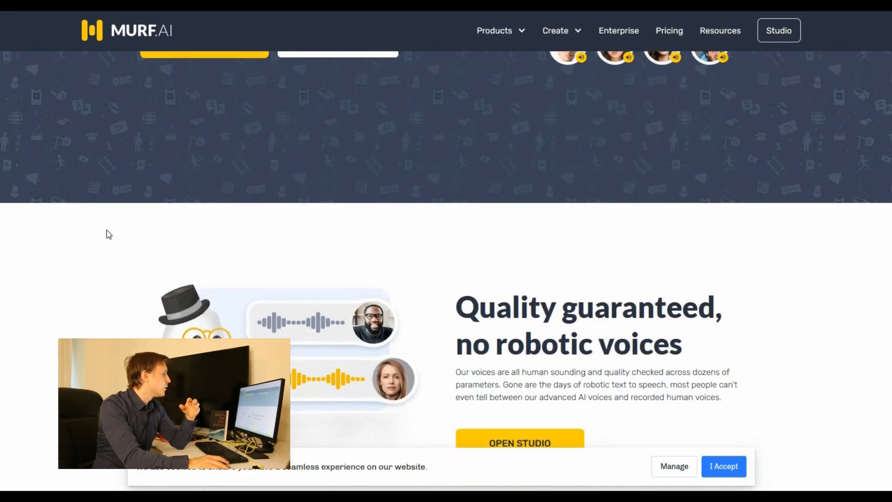
scroll(108, 233, "down", 6)
scroll(107, 233, "down", 6)
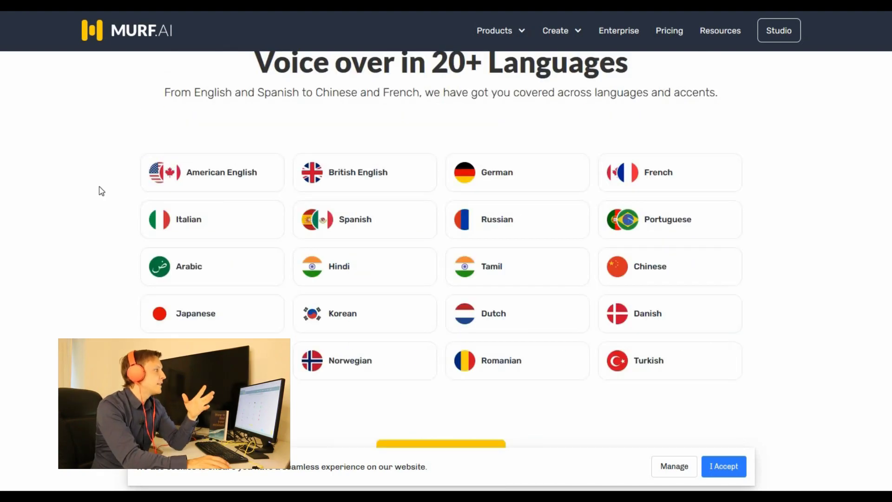
scroll(101, 190, "down", 4)
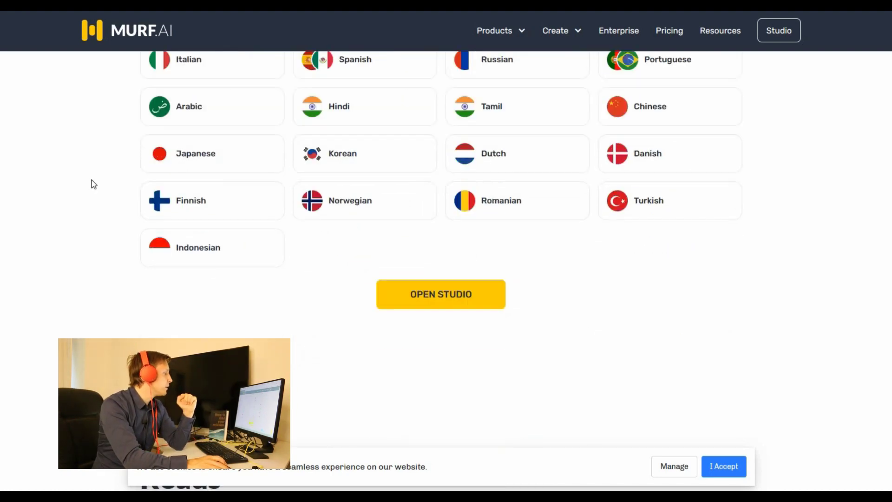
scroll(90, 185, "down", 4)
scroll(89, 183, "up", 4)
scroll(89, 183, "up", 4)
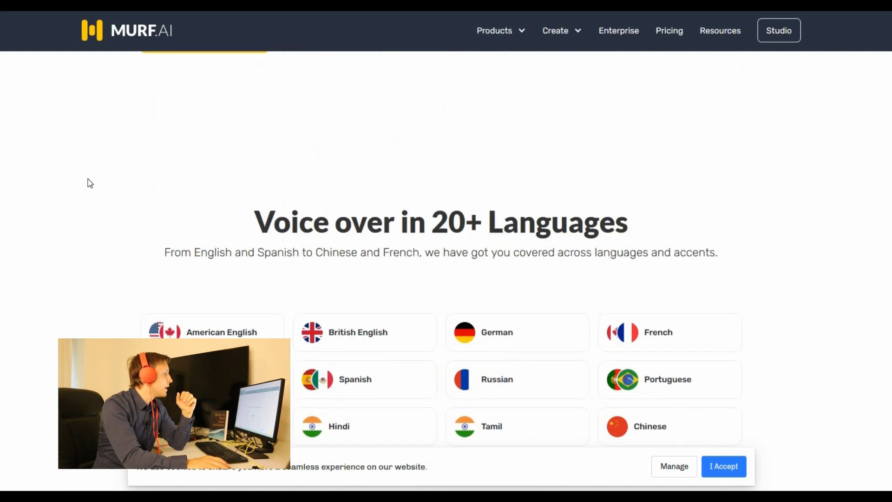
scroll(89, 183, "down", 2)
scroll(89, 183, "down", 5)
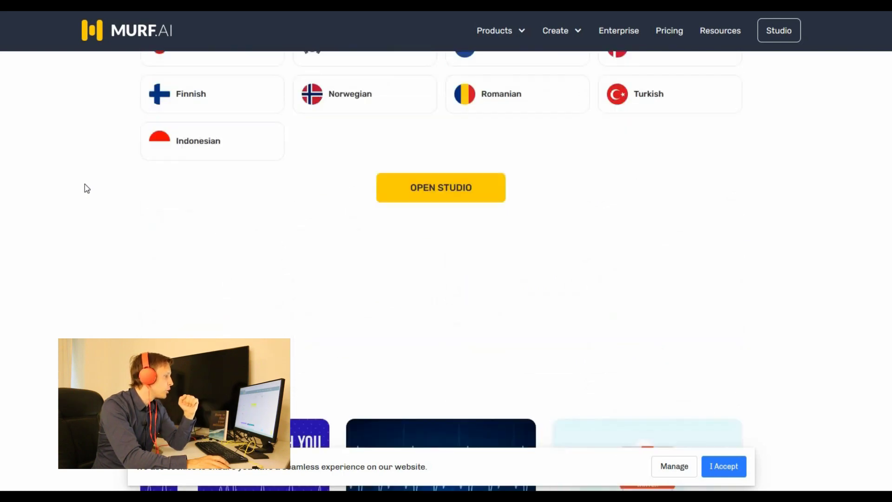
scroll(87, 188, "down", 4)
scroll(86, 188, "down", 6)
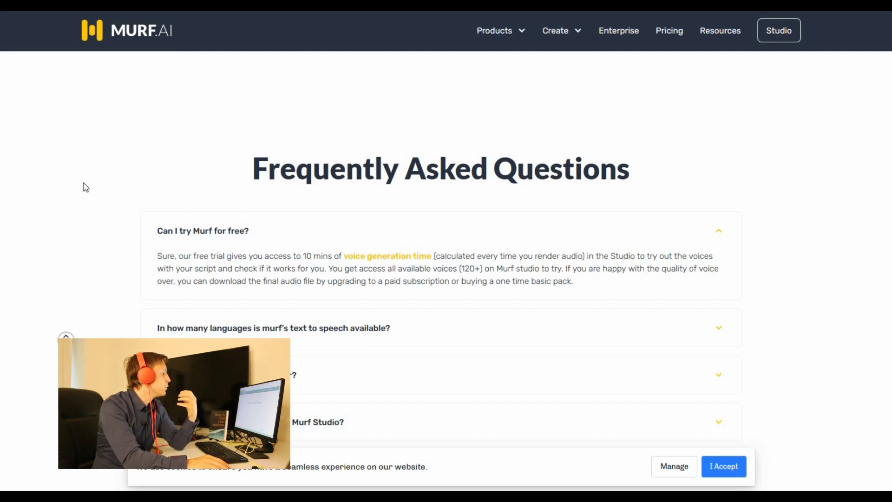
scroll(84, 186, "up", 10)
scroll(90, 135, "up", 10)
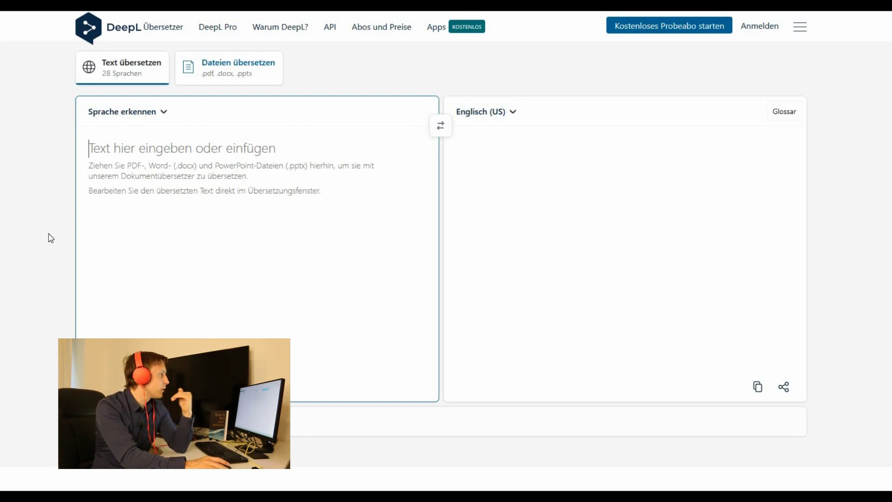
Translate the pasted German welcome sentence, copy the English result, and browse alternatives for 'Artificial' and the opening words.
type("Willkommen bei Artificial Intelligence and Blockchain, der Youtube Kanal der sich um deine Zukunft kümmert!")
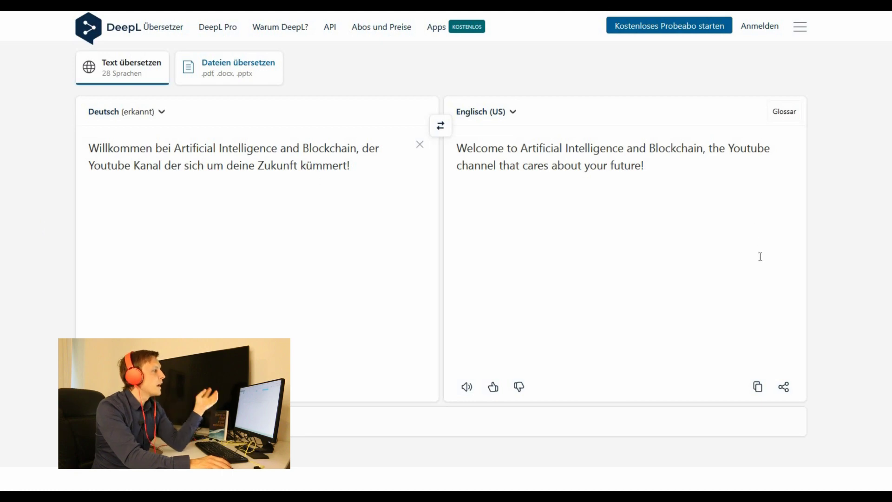
left_click(758, 387)
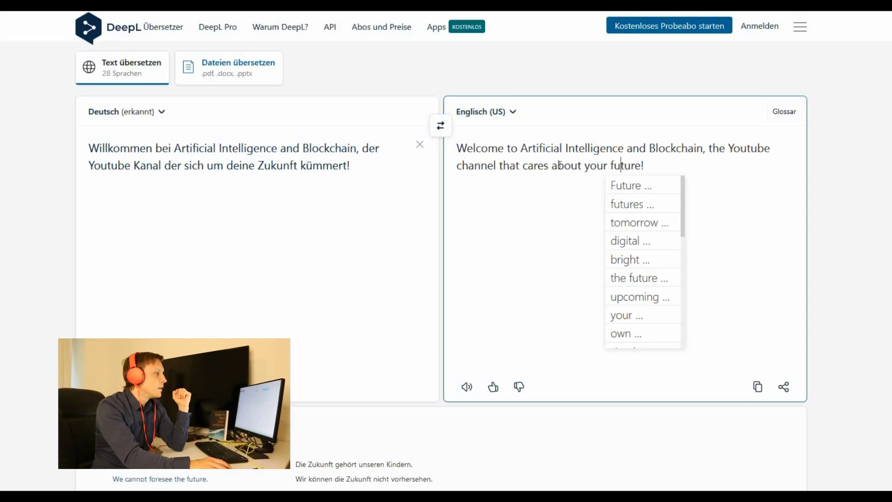
left_click(550, 150)
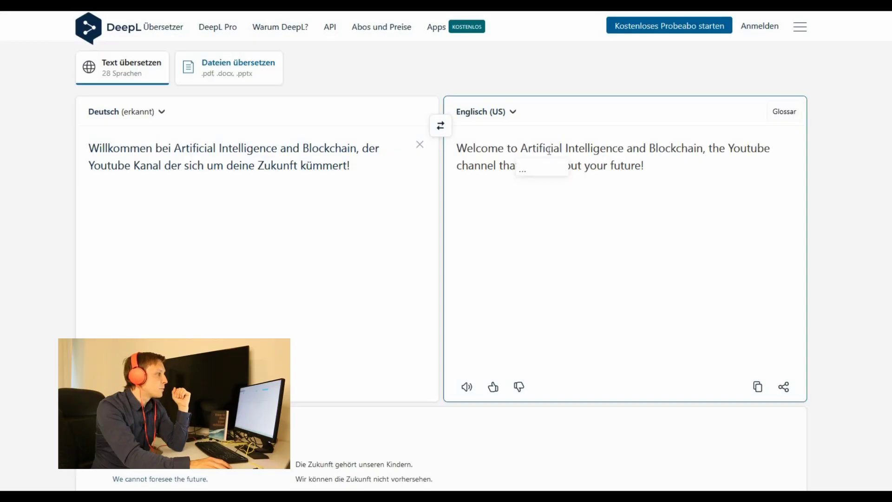
left_click(480, 148)
Dismiss the DeepL alternative wordings list, leaving the translation unchanged.
left_click(849, 191)
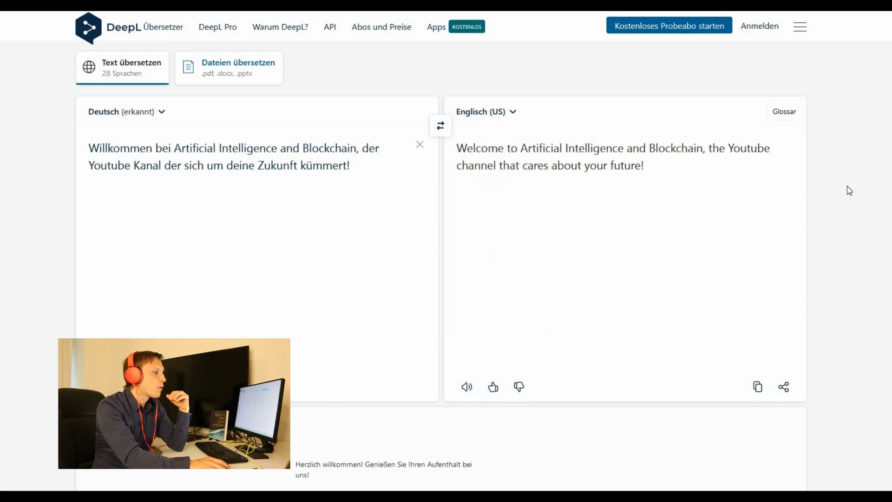